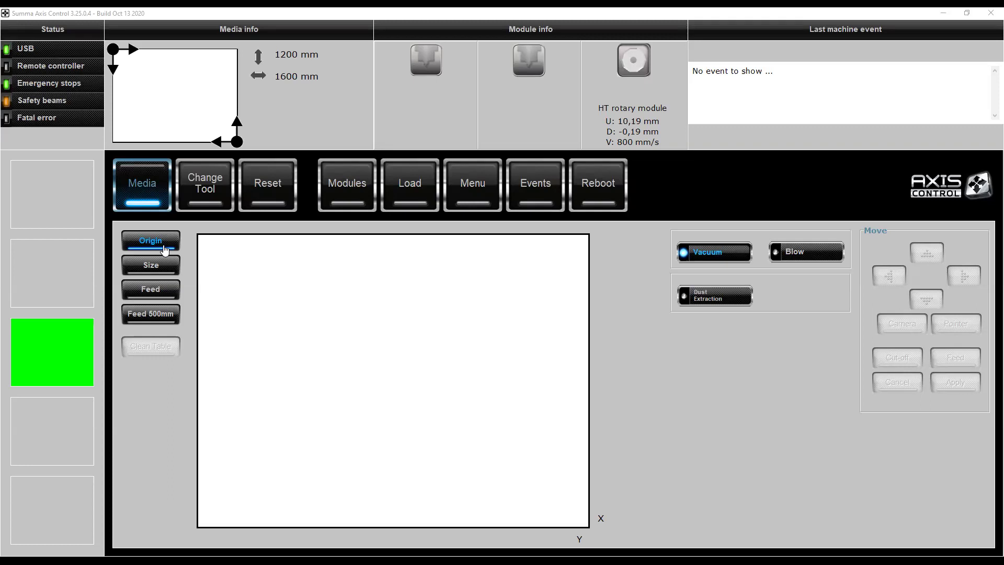
Review the media working area's origin settings and apply them
click(164, 249)
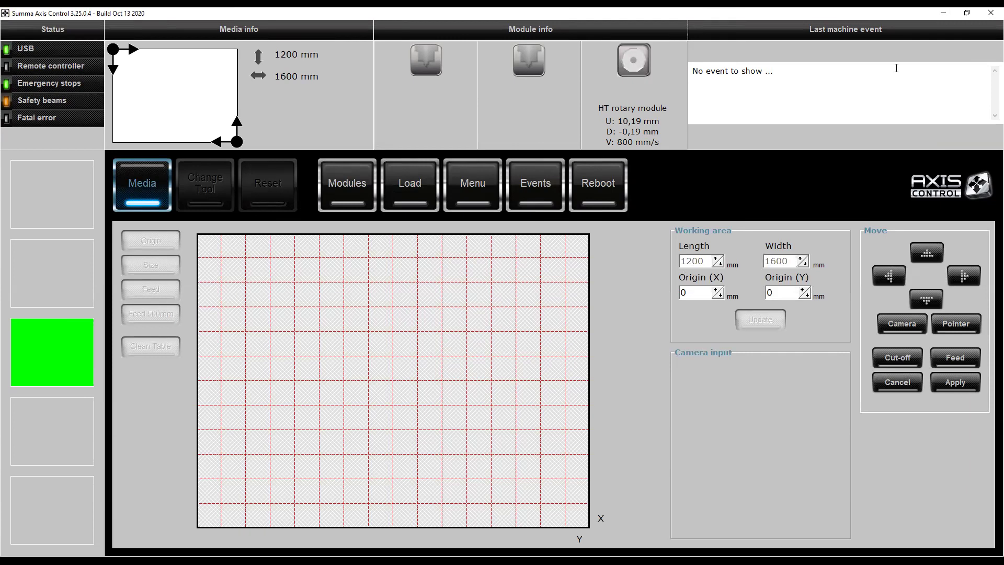
click(949, 387)
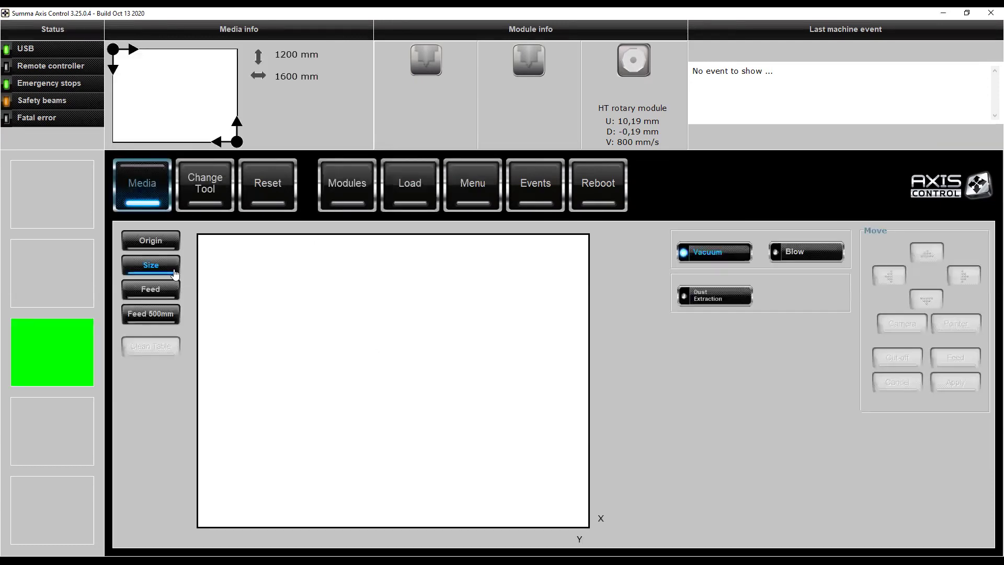
Try a media working area width of 1300 mm
click(174, 273)
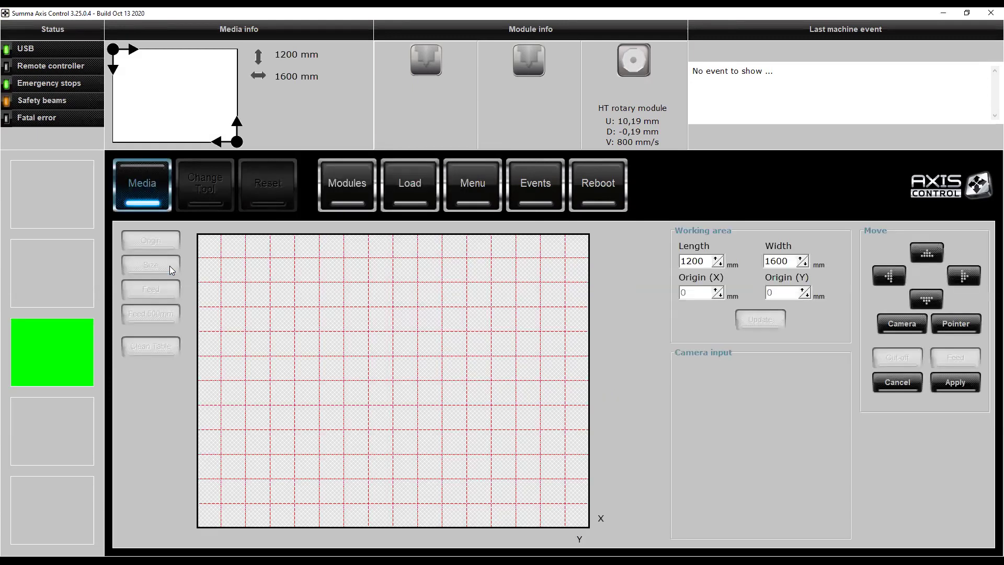
click(277, 248)
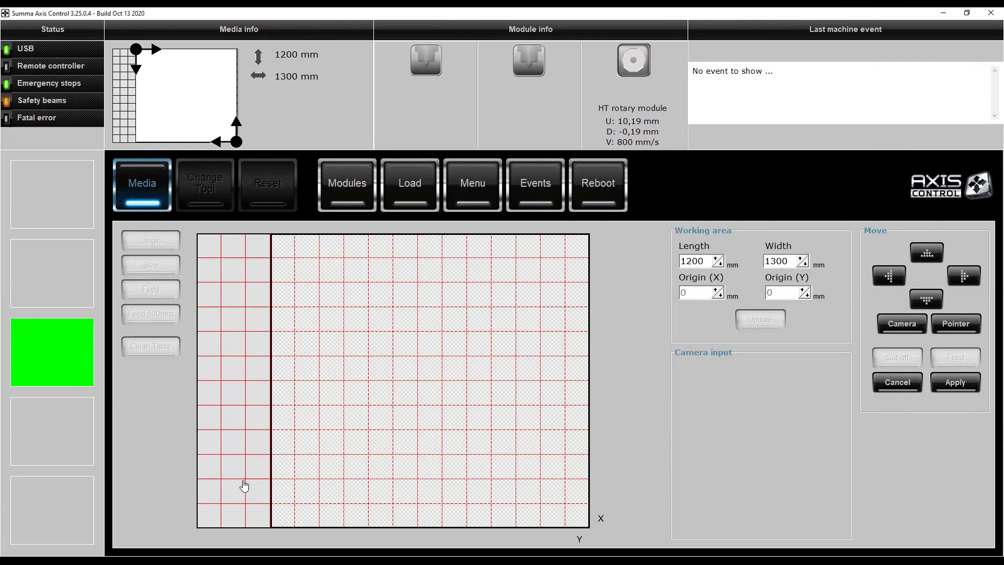
click(895, 385)
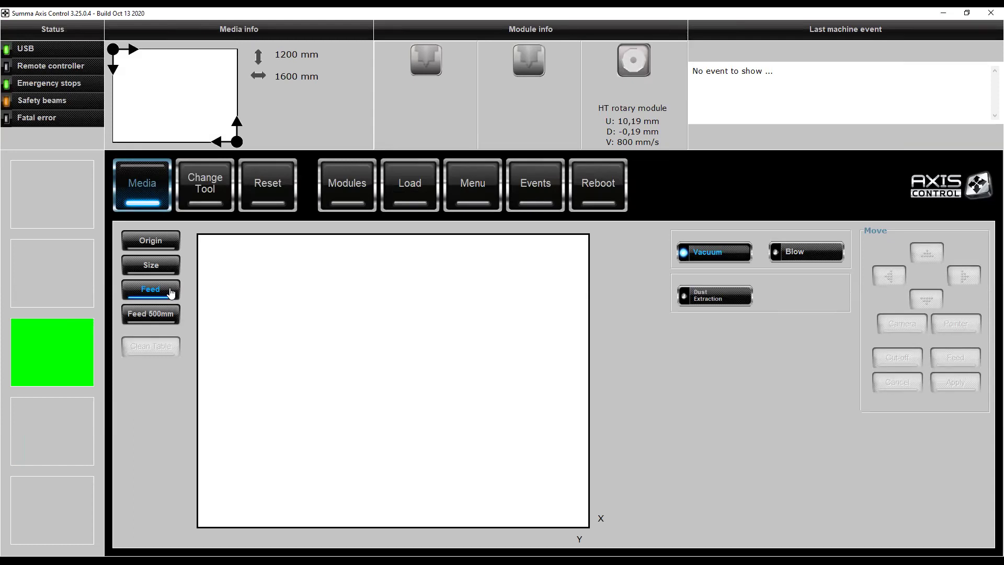
Check the media feed length entry without feeding, and try the table's Blow function
click(170, 292)
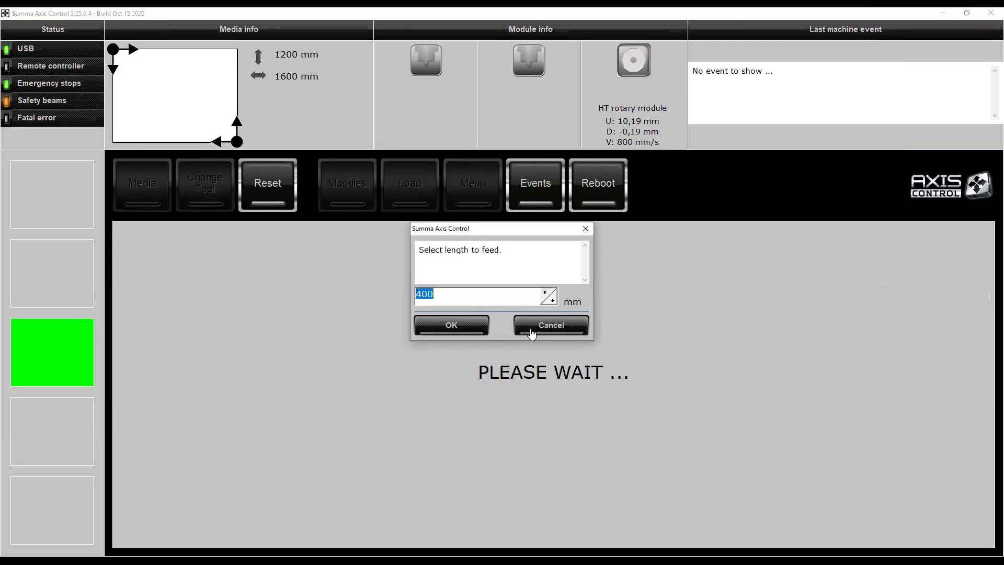
click(547, 328)
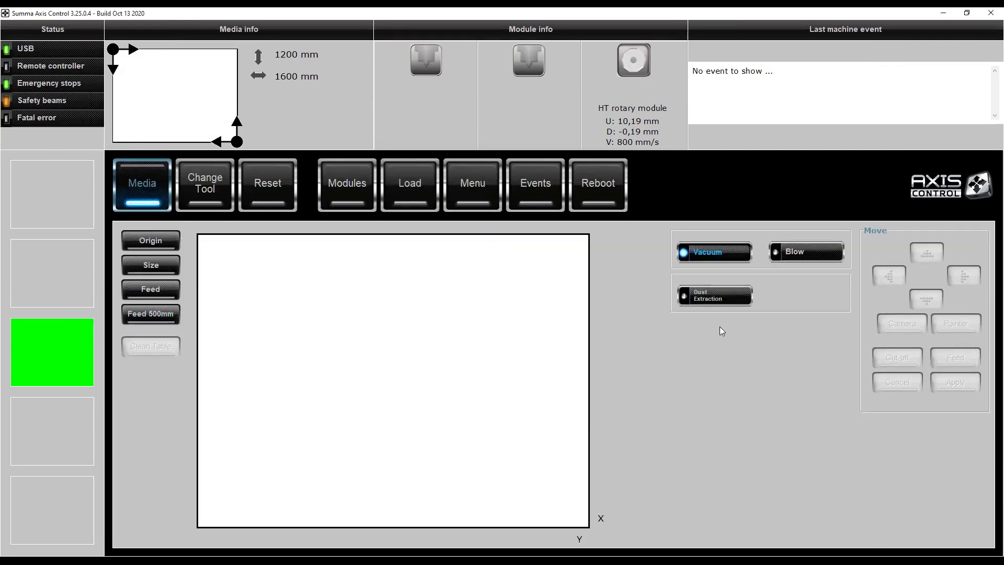
click(782, 258)
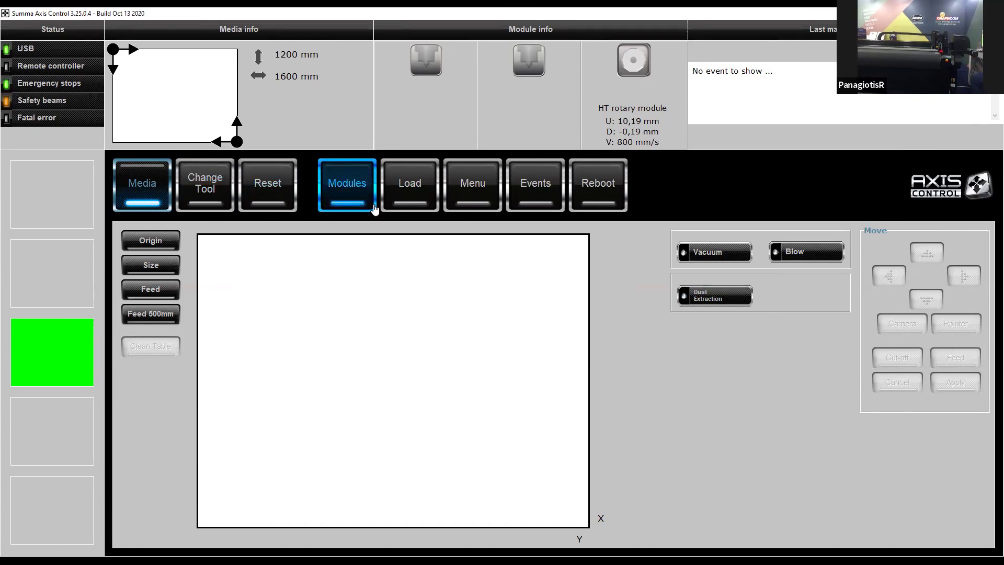
Review the camera module's settings and run ADC for the HT rotary module in slot 3
click(355, 194)
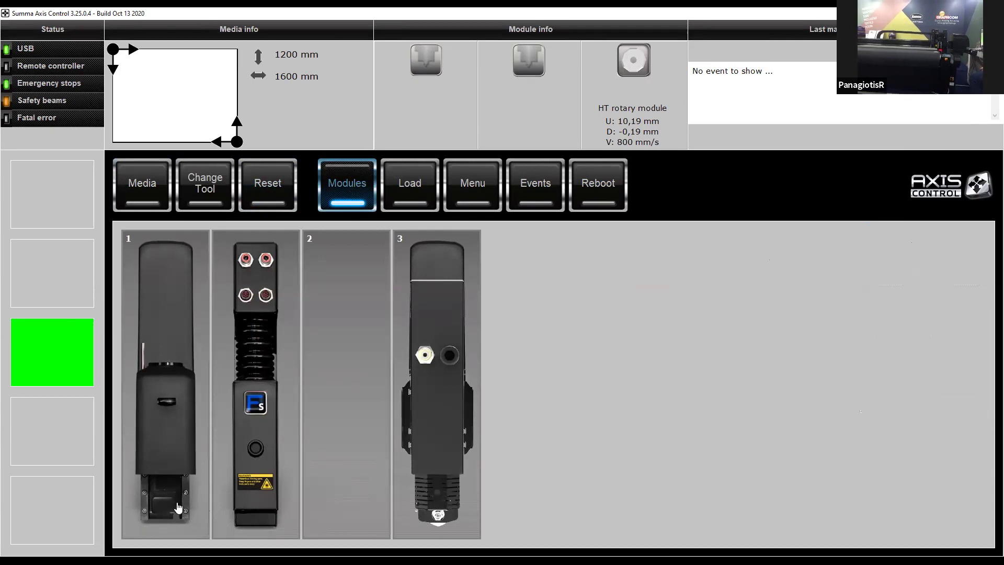
click(256, 403)
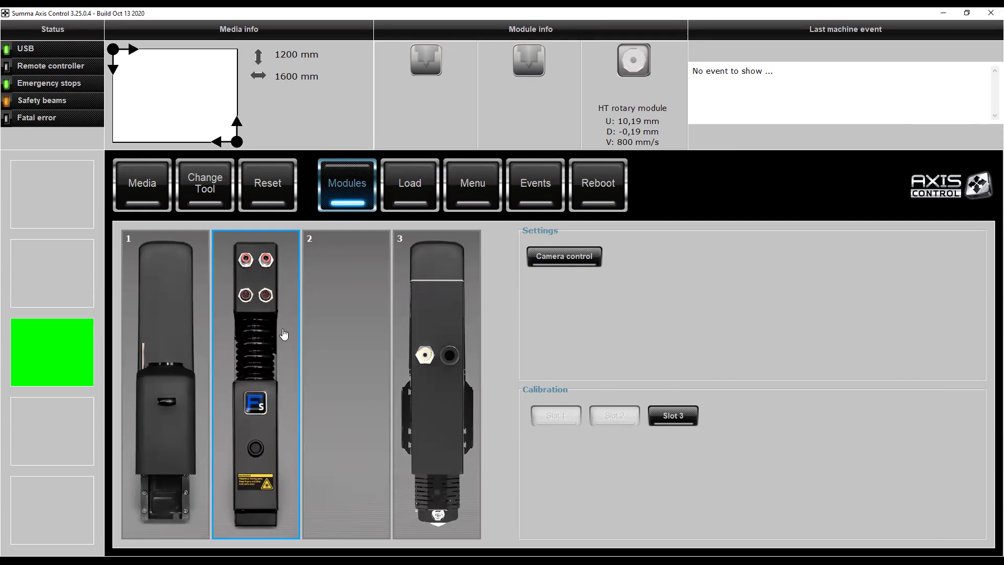
click(432, 346)
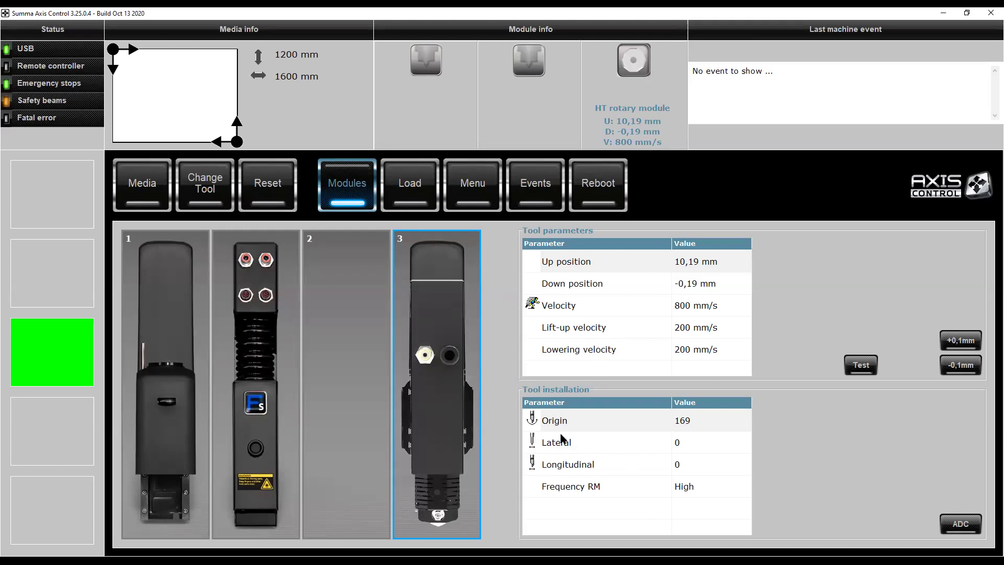
click(962, 521)
click(960, 525)
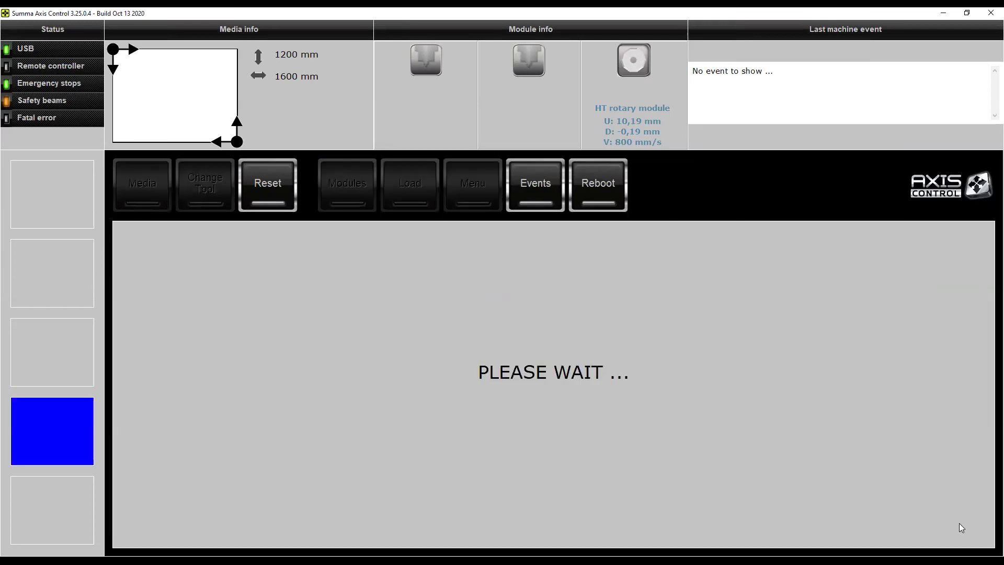
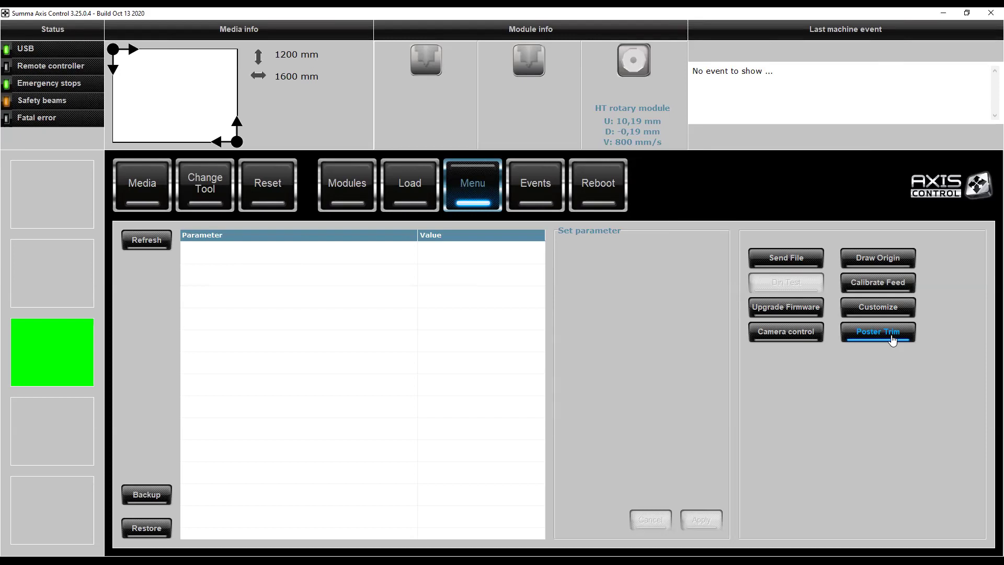
click(545, 188)
click(581, 188)
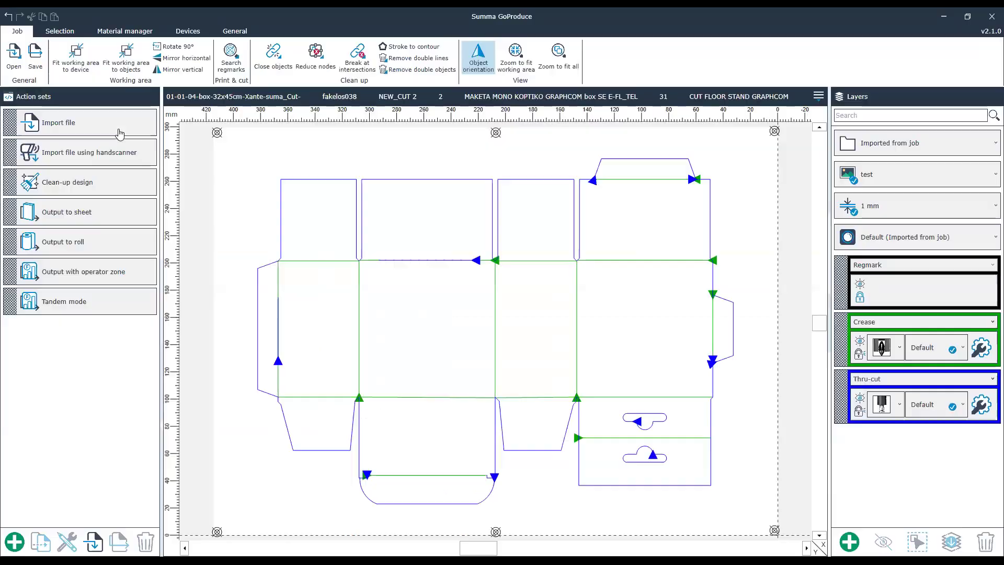
Close all open cutting jobs, including fakelos038, NEW_CUT 2, 31 and CUT FLOOR STAND GRAPHCOM, leaving the workspace empty
click(302, 97)
click(308, 98)
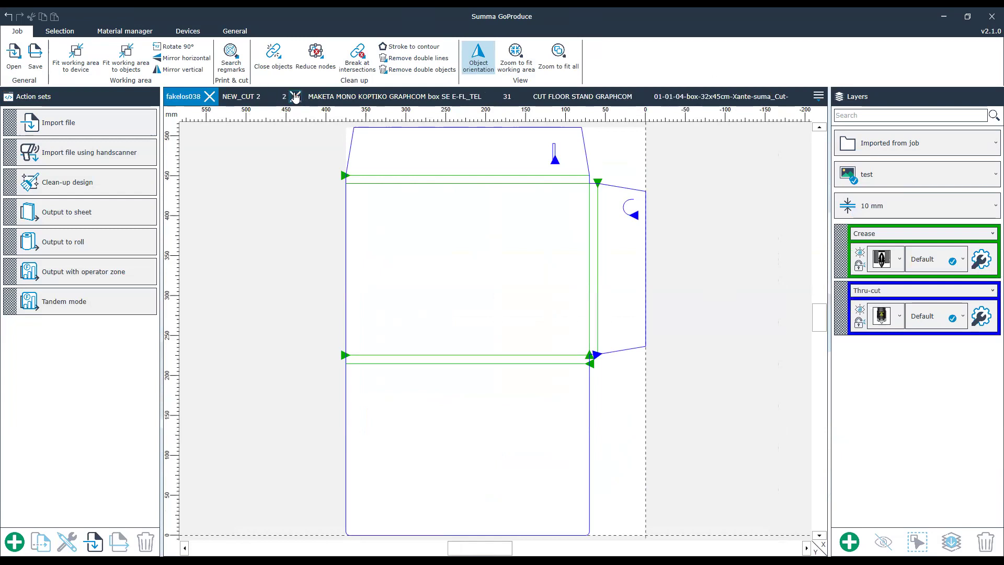
click(210, 98)
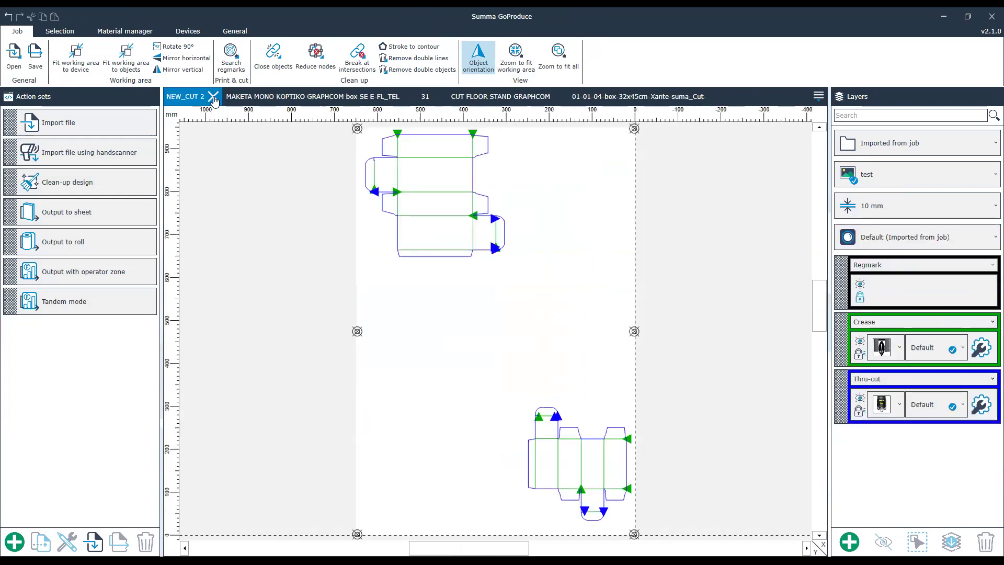
click(213, 97)
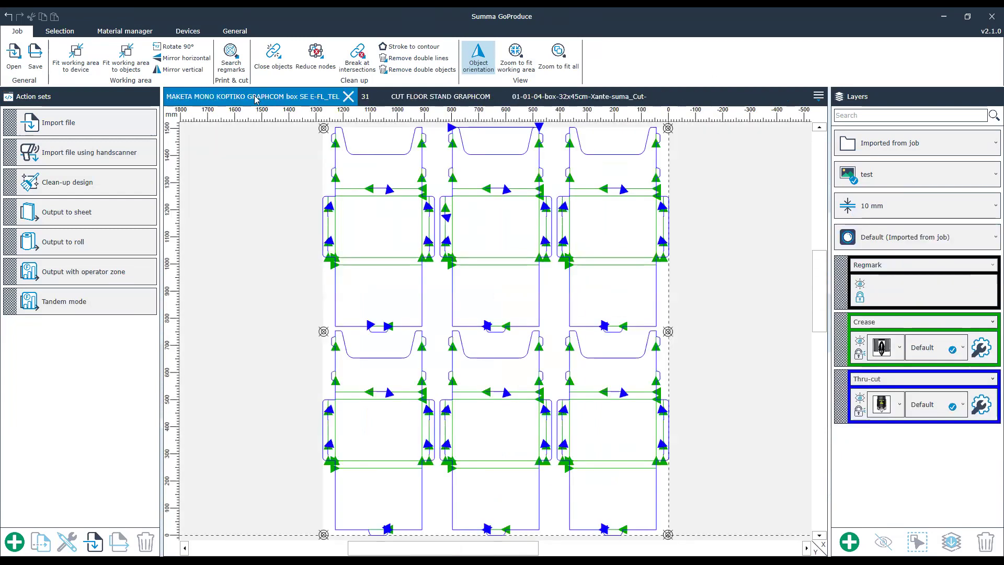
click(349, 96)
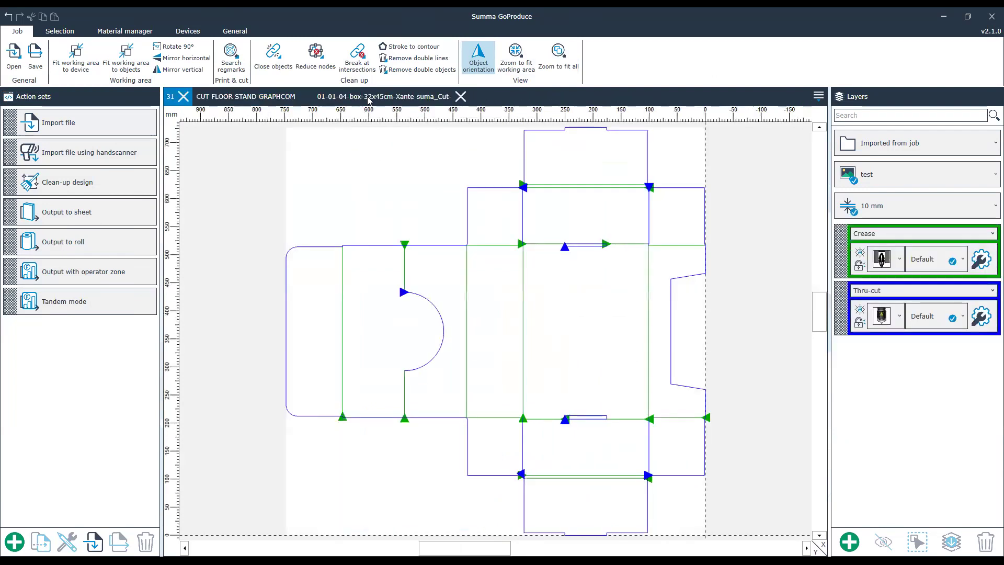
click(304, 97)
click(339, 98)
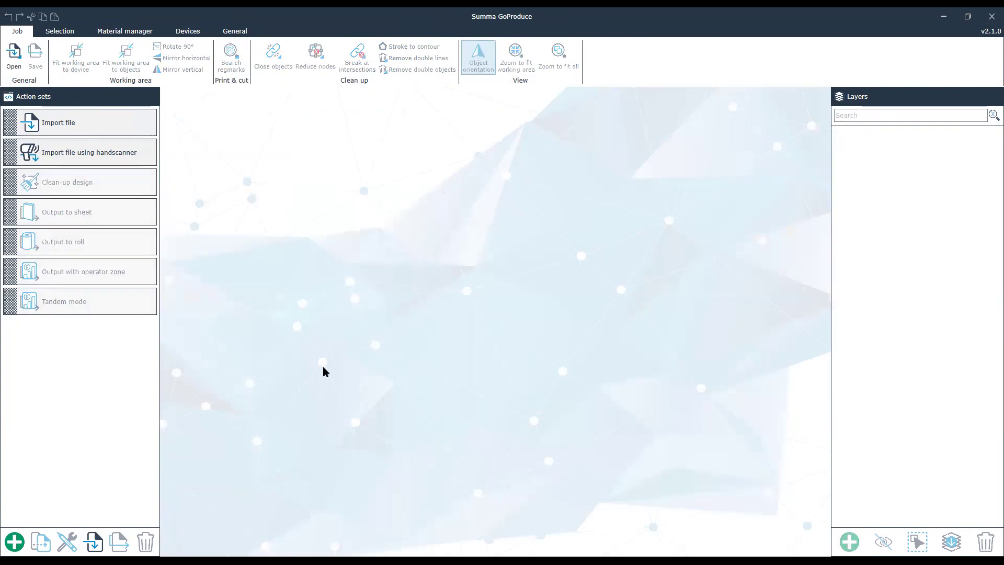
Open the job file 7_Batman_CUT_3F.sgpj from the webthanos folder
click(14, 57)
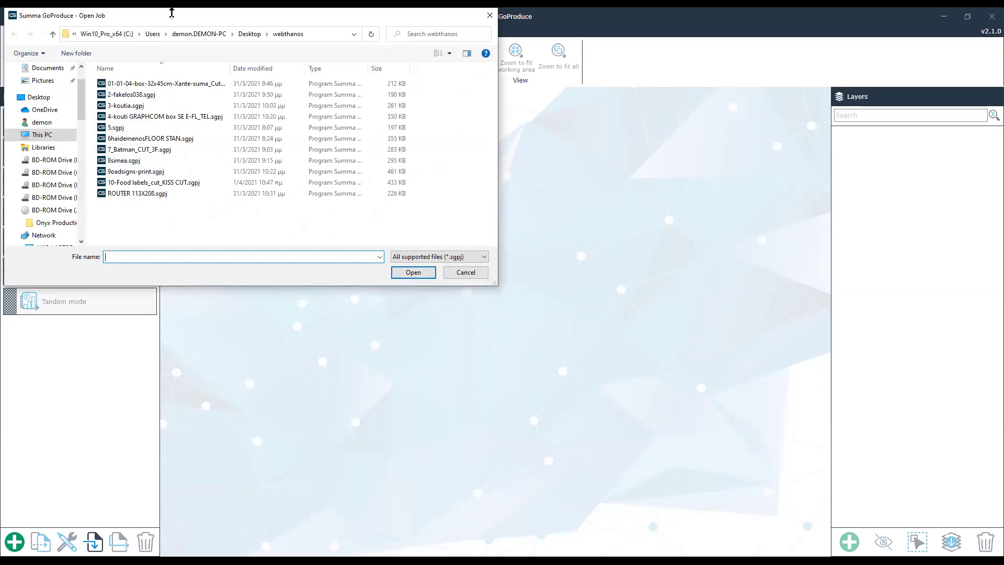
click(126, 160)
click(126, 150)
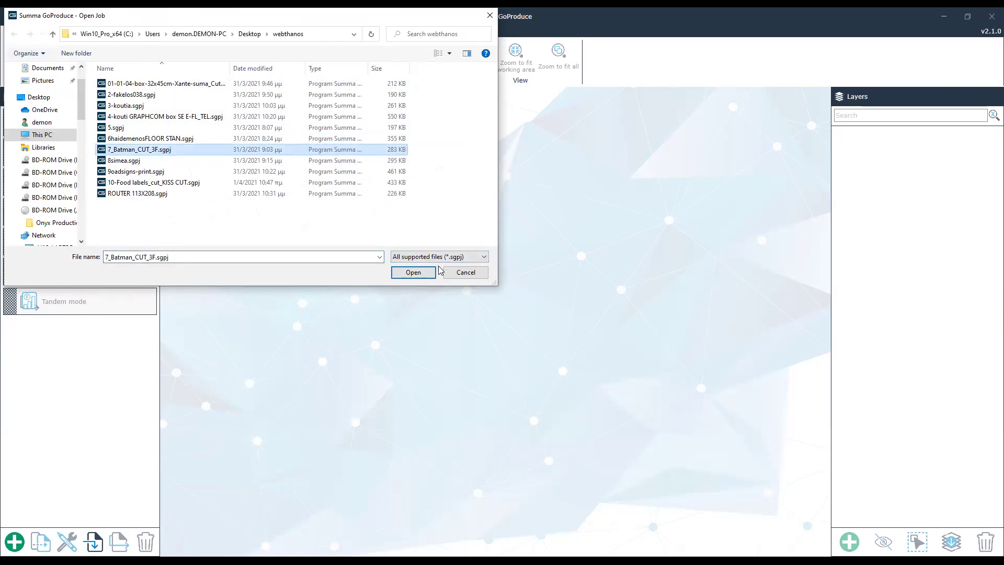
click(421, 272)
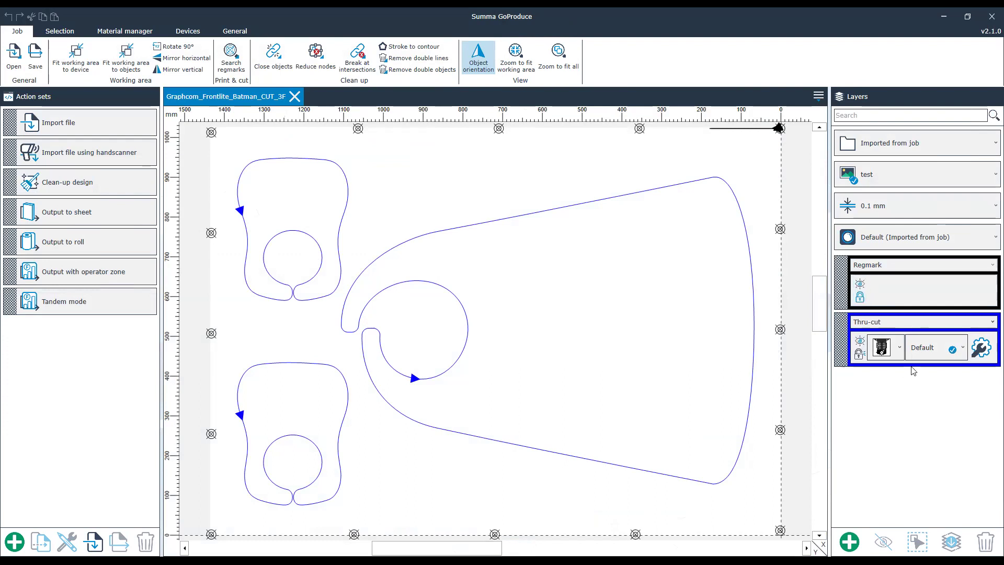
Review the tools available for the Thru-cut layer without changing the assigned one
click(899, 349)
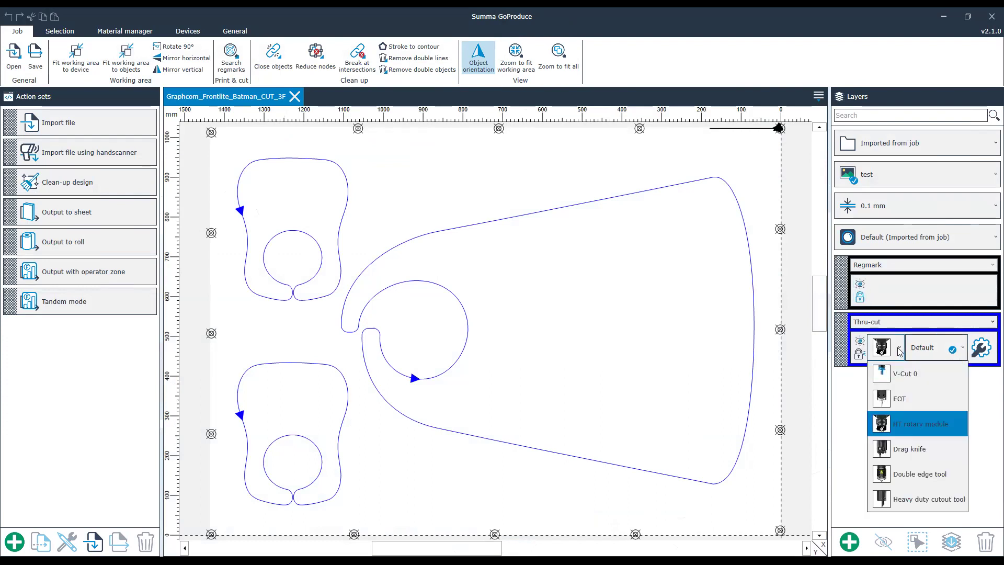
click(899, 349)
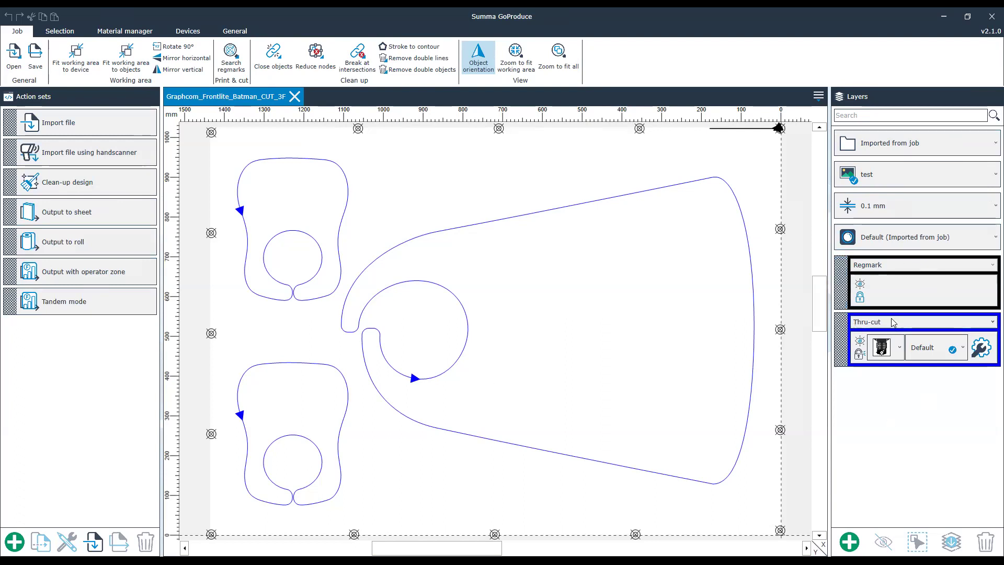
Hide the Regmark layer temporarily and show it again
click(859, 284)
click(859, 291)
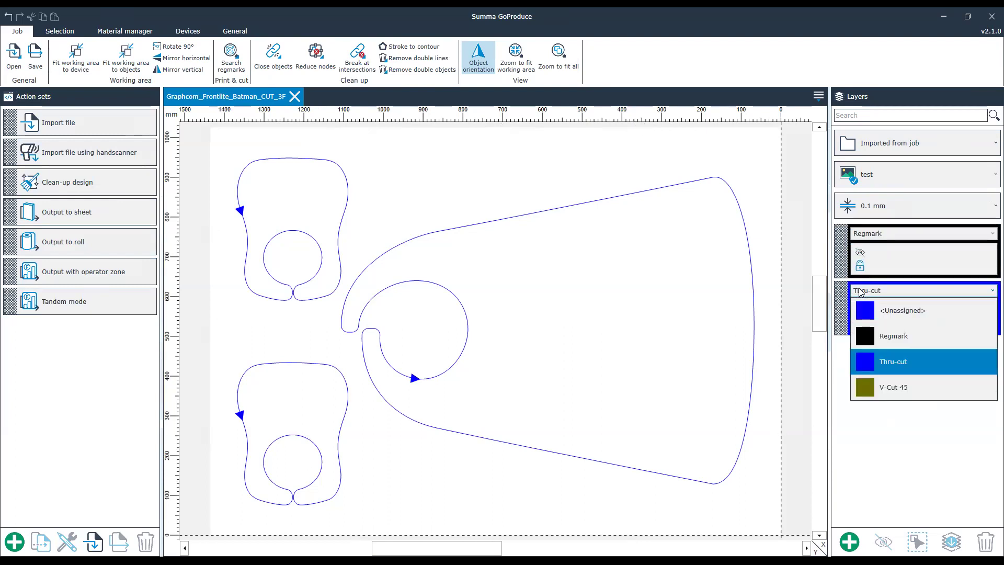
click(861, 253)
click(860, 253)
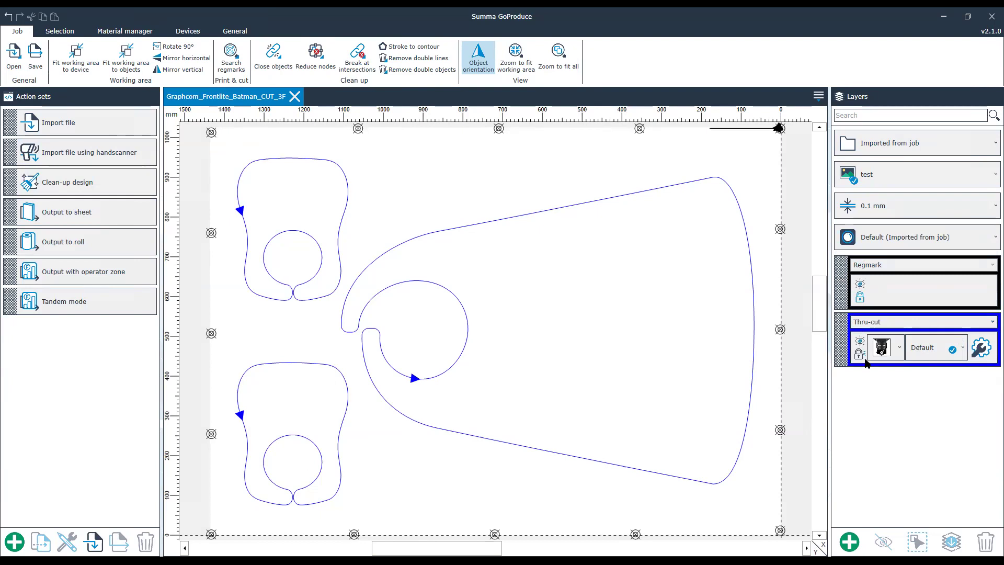
Review the cutting methods that can be assigned to the Thru-cut layer, keeping the current assignment
click(990, 321)
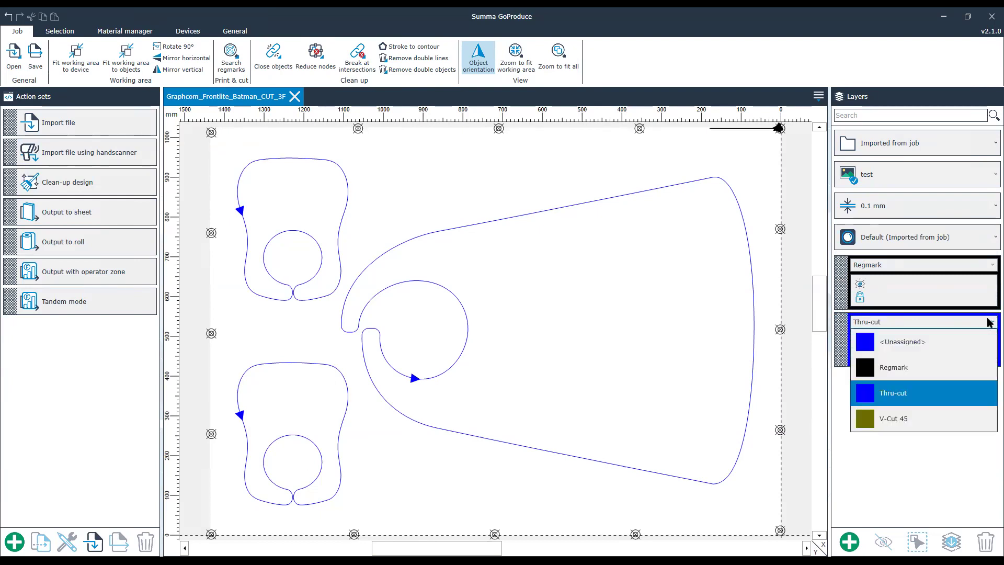
click(990, 322)
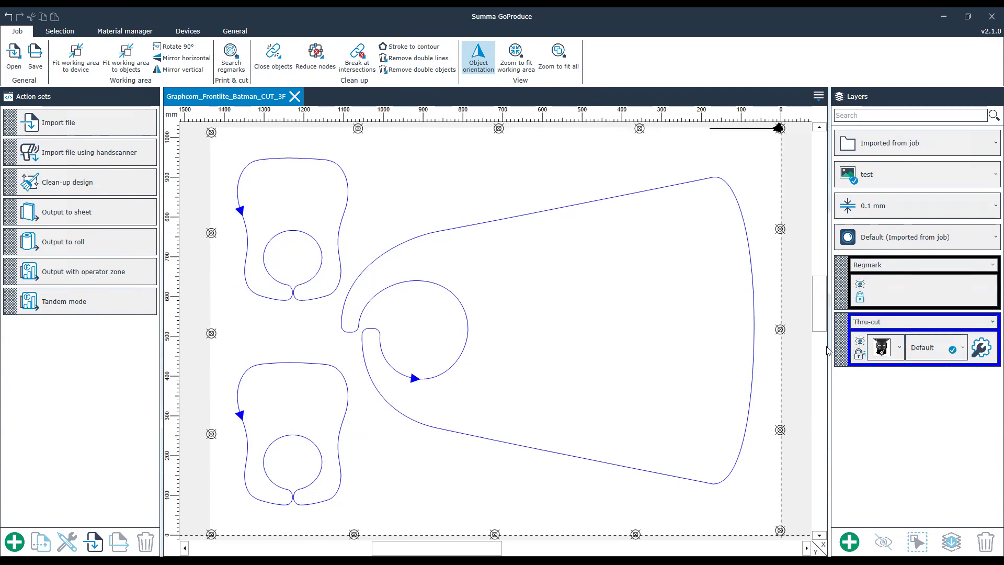